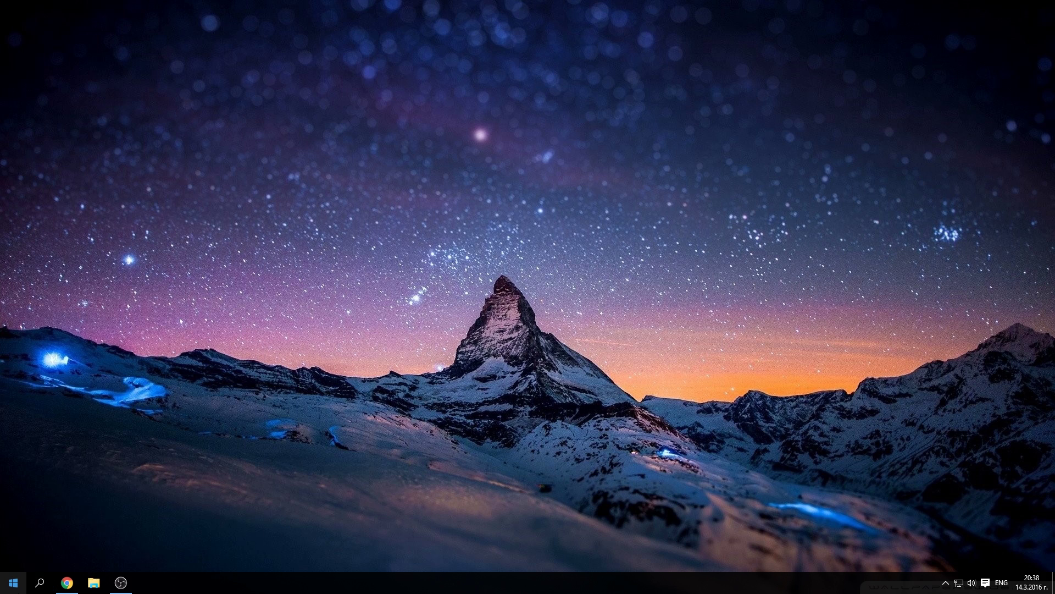
Step: Search Windows for 'fire' and launch the Windows Firewall best match
click(42, 583)
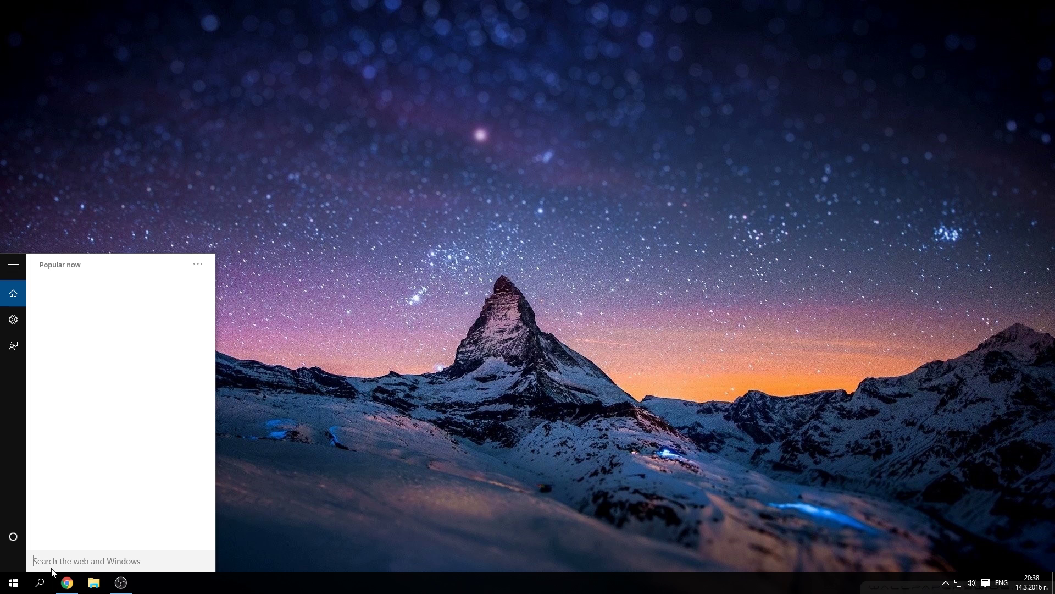
text(fire)
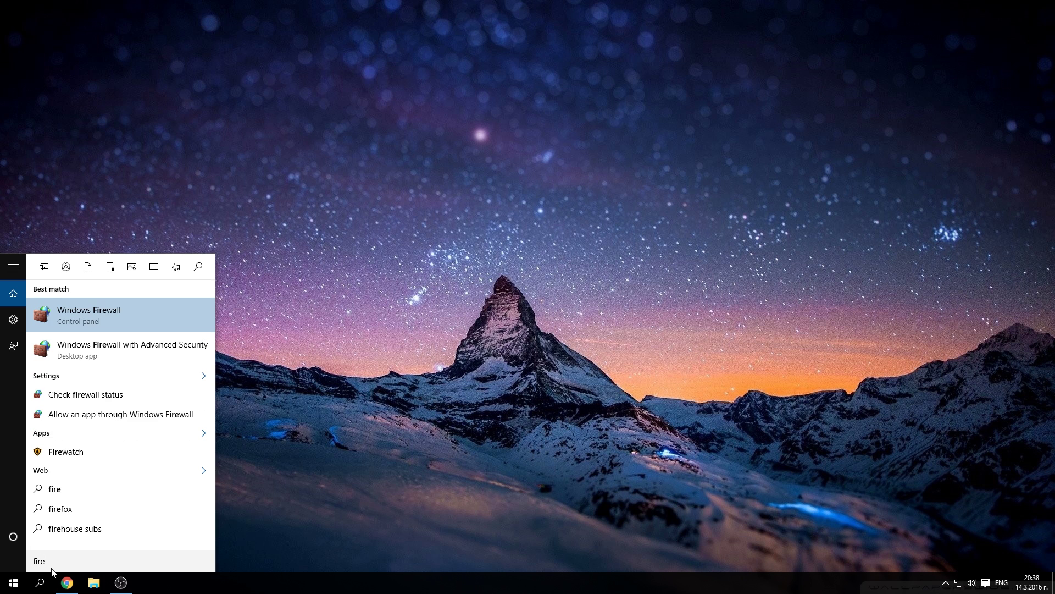
key(Return)
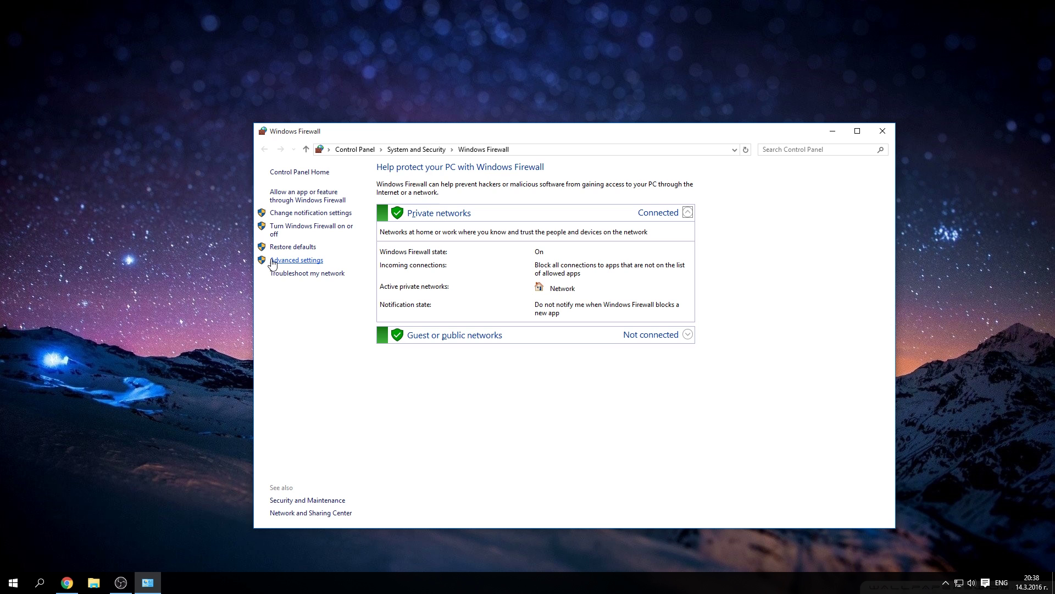
Step: Open Advanced settings and centre the advanced firewall console on screen
click(296, 260)
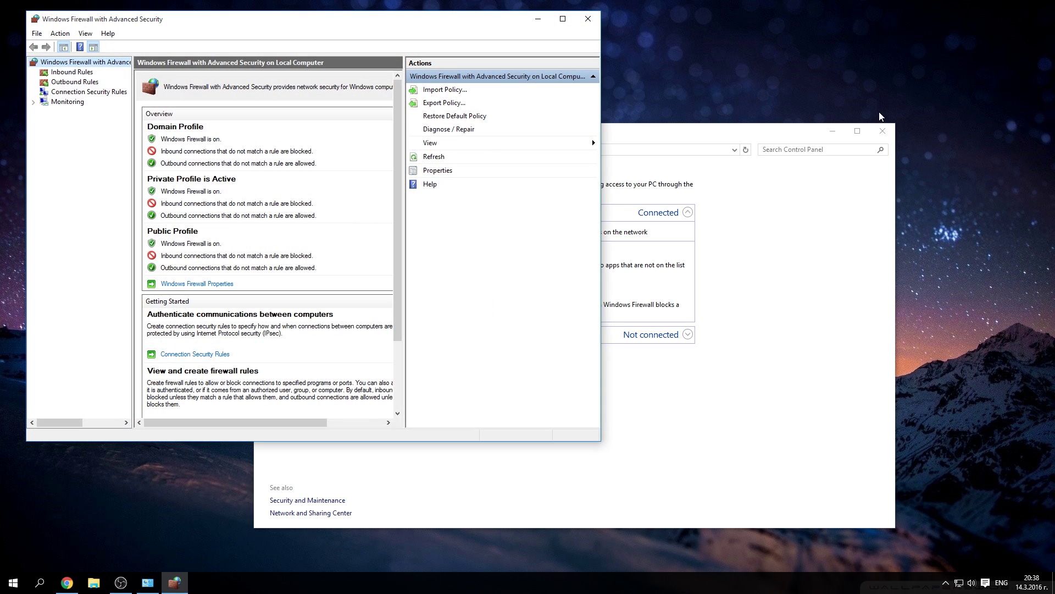
drag(280, 19, 503, 59)
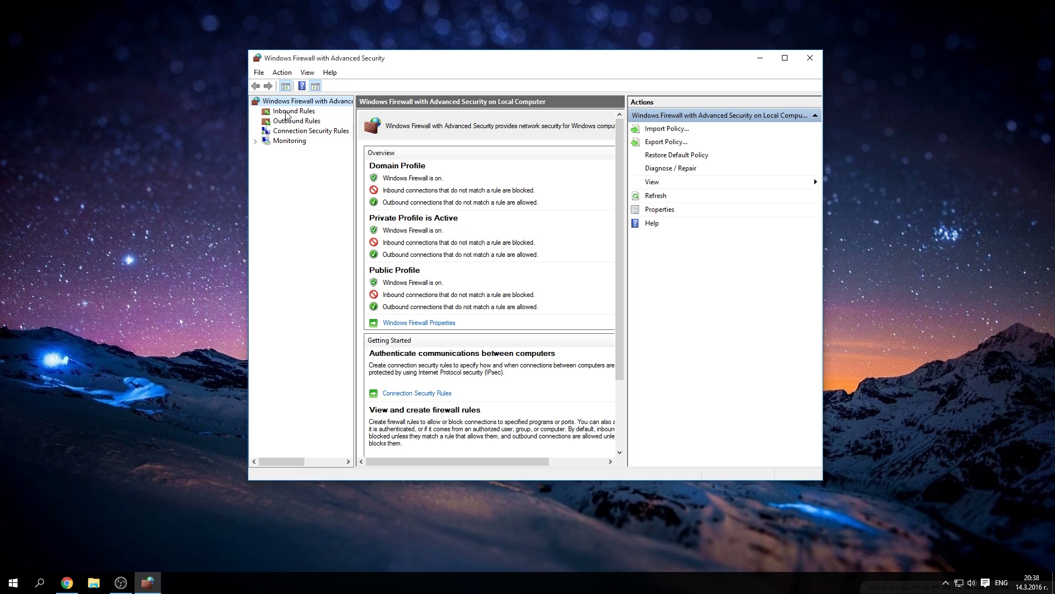
Step: From Inbound Rules, start a New Rule of Program type and continue to the program step
click(293, 111)
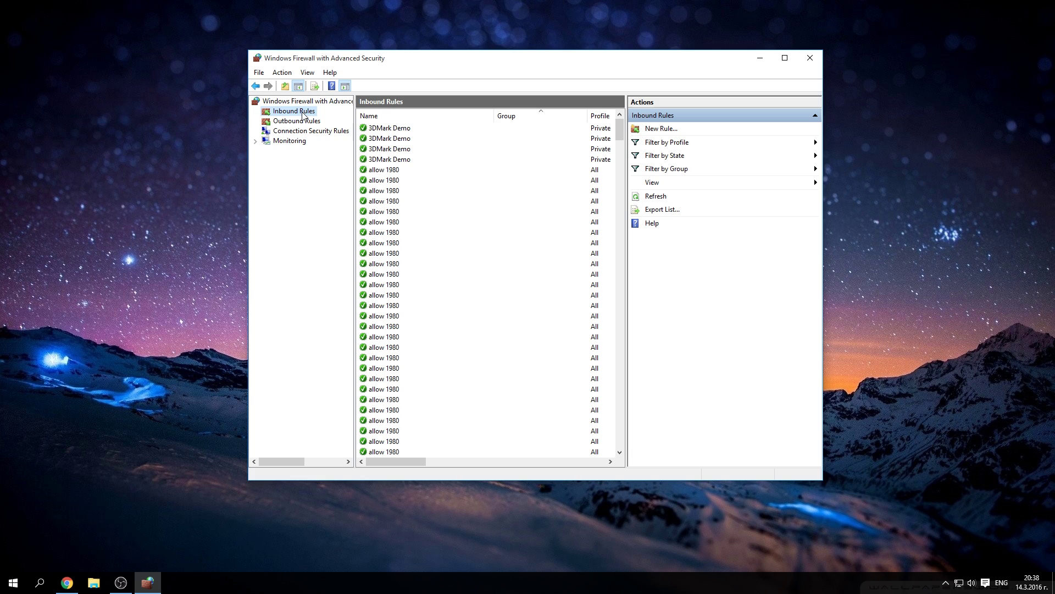
click(660, 130)
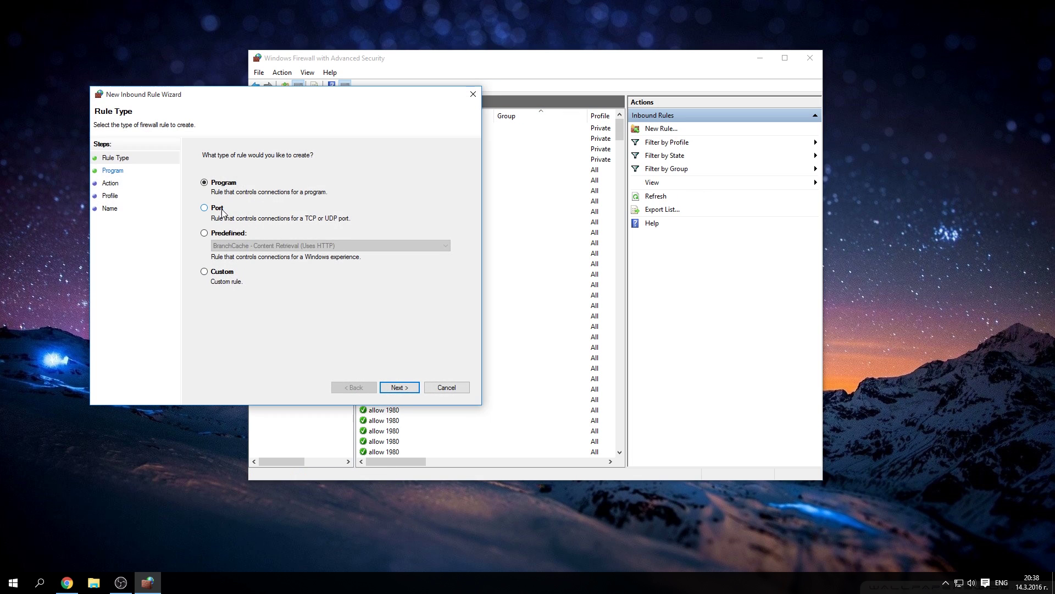
click(399, 388)
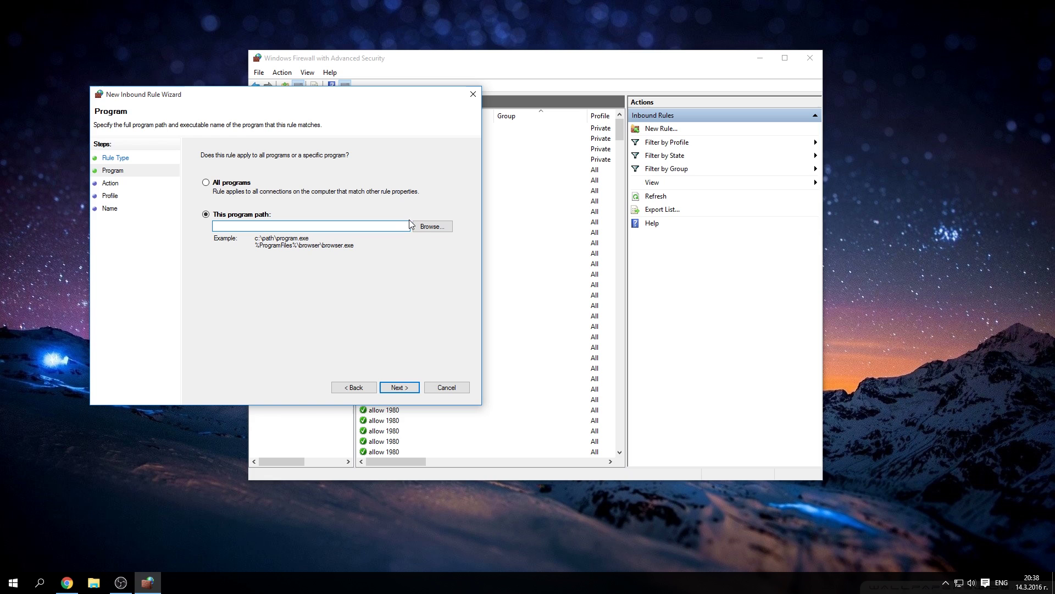
Step: Browse to Program Files (x86)\Skype\Phone and choose Skype.exe, cancelling an accidental rename
click(432, 226)
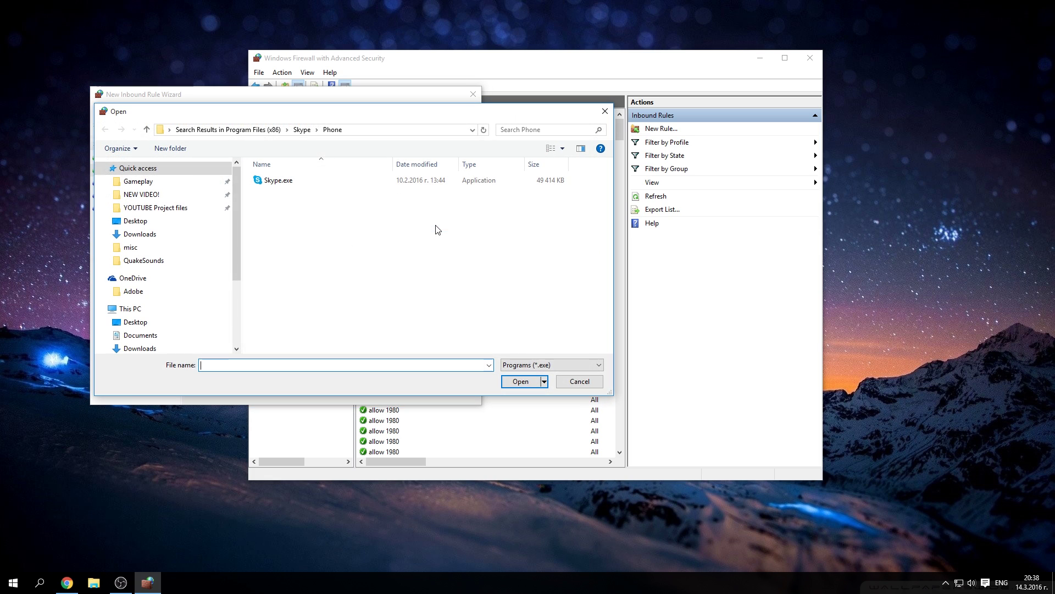
click(272, 181)
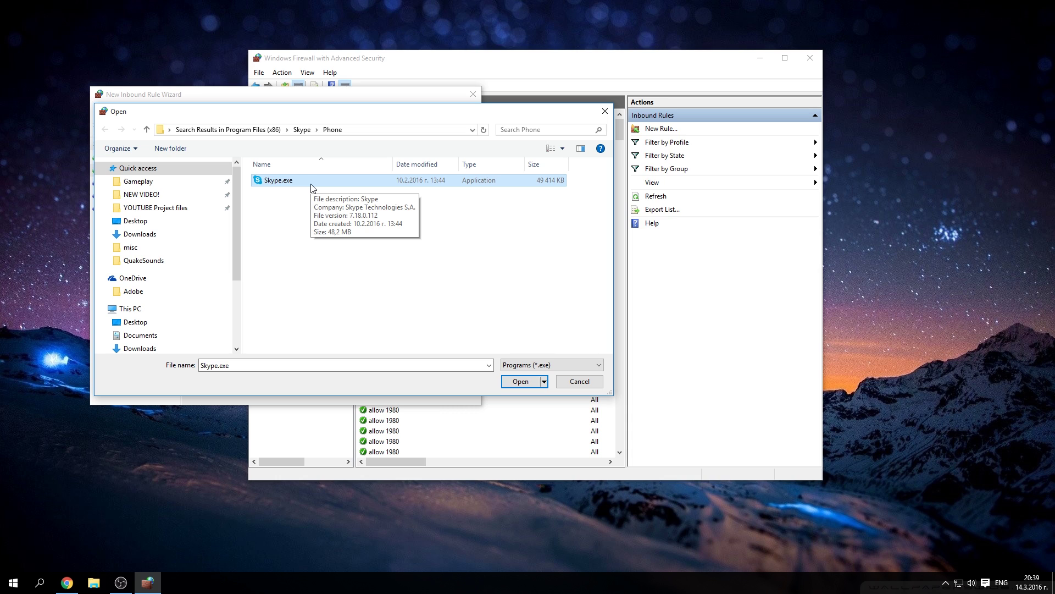
click(280, 180)
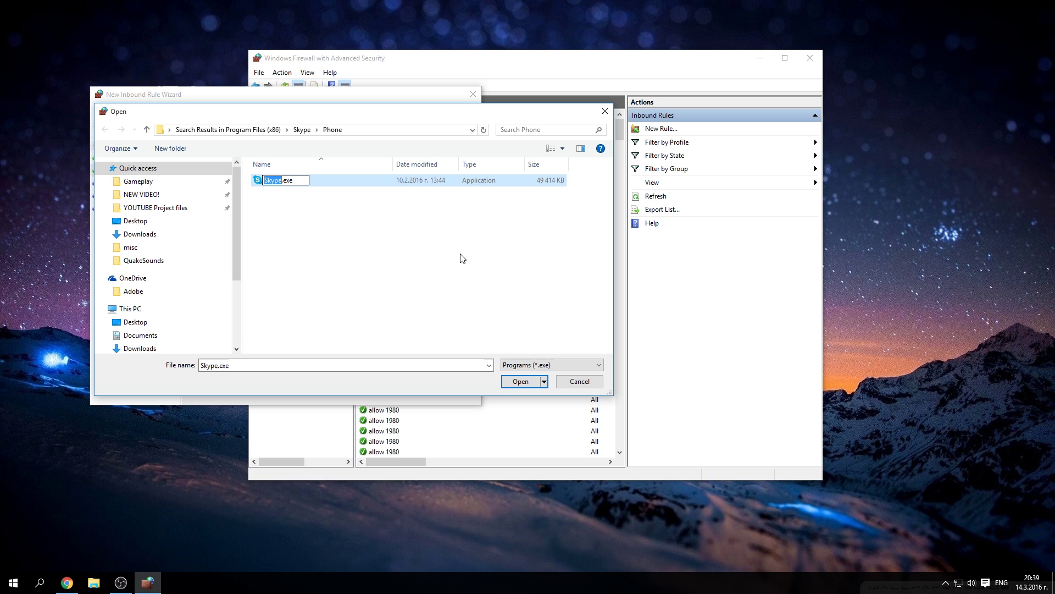
click(373, 230)
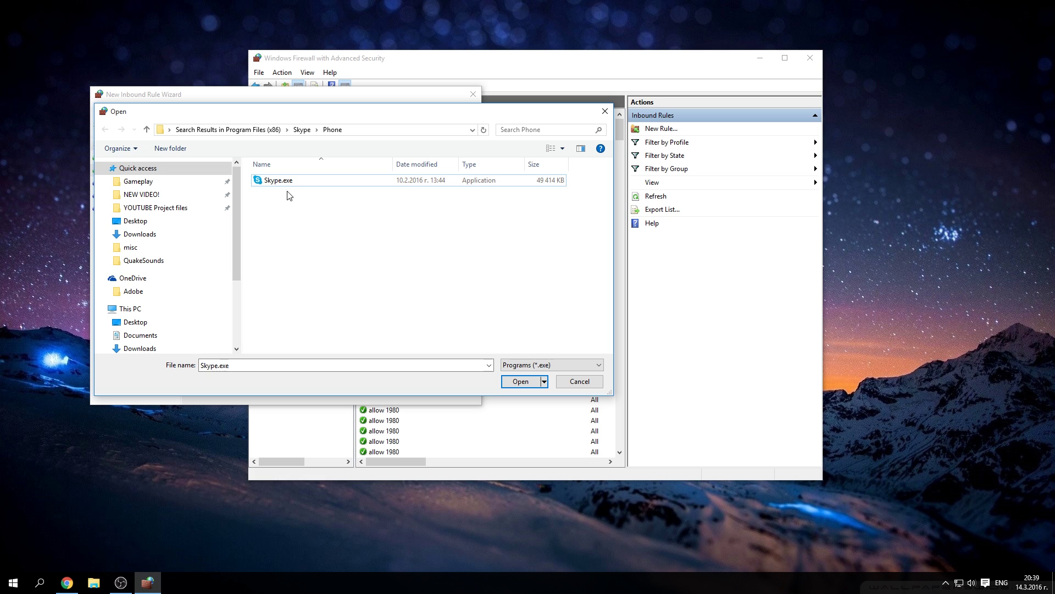
click(288, 183)
Step: Confirm Skype.exe as the program and set the rule to block the connection
click(521, 382)
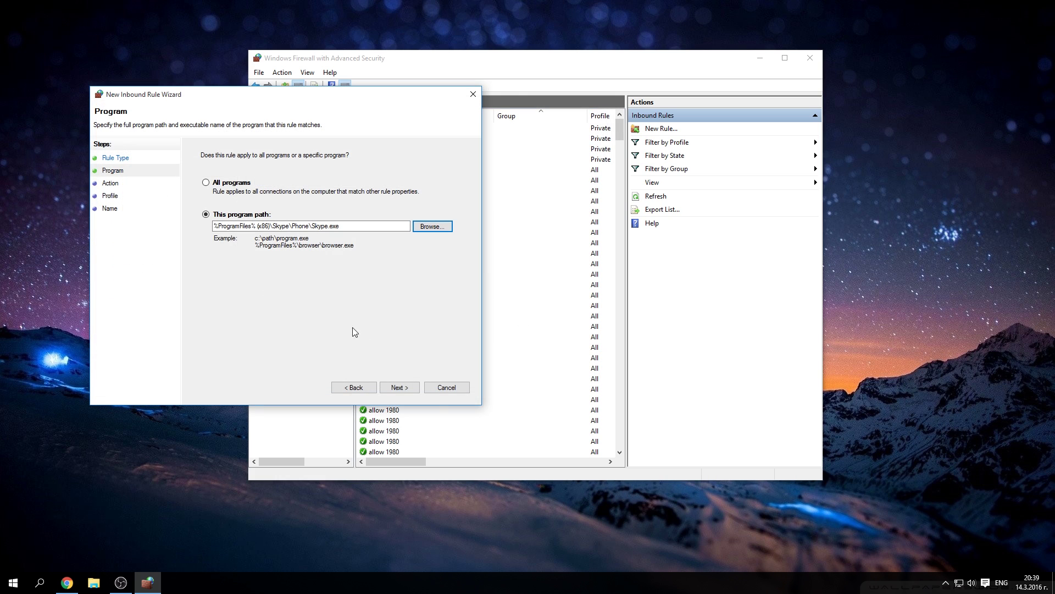
click(400, 386)
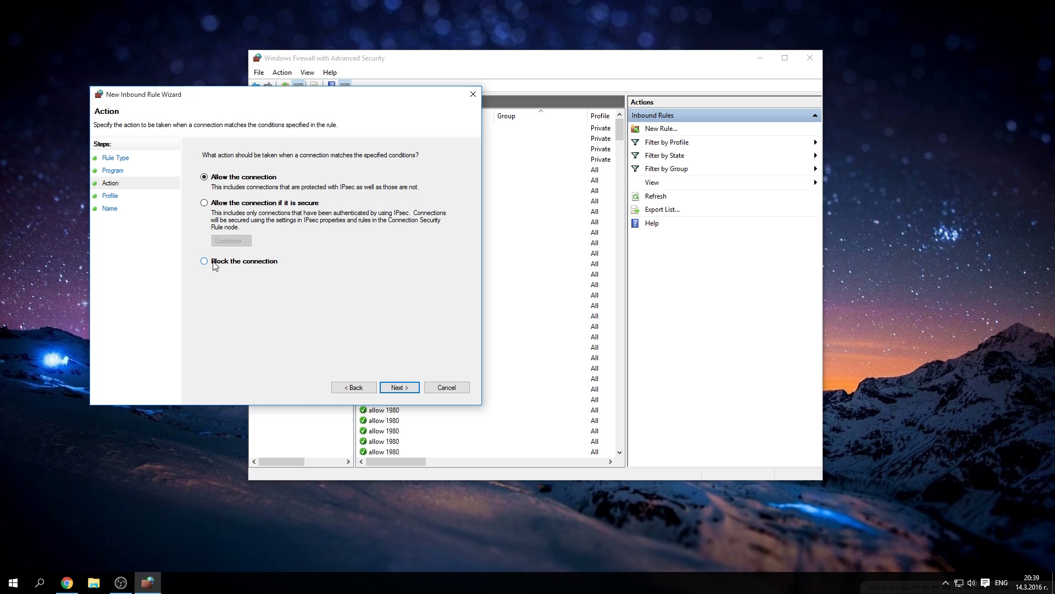
drag(286, 95, 538, 121)
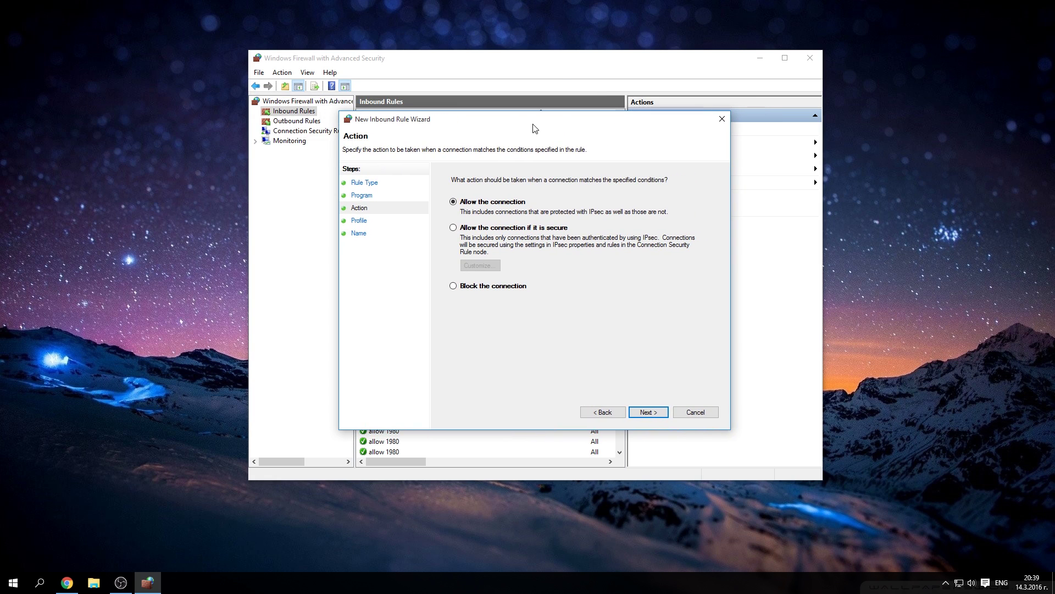
click(458, 288)
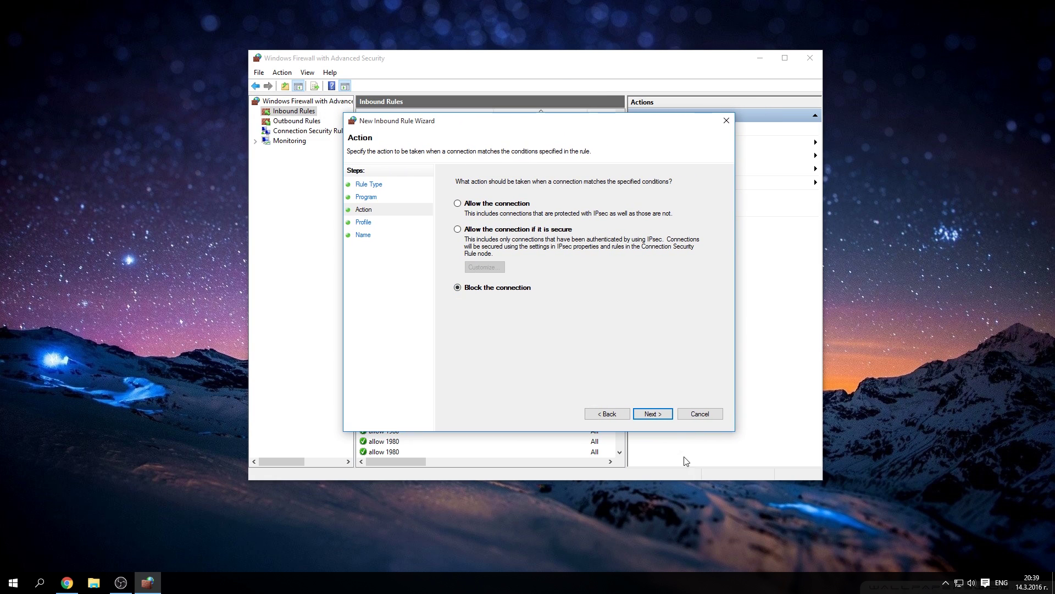
click(653, 413)
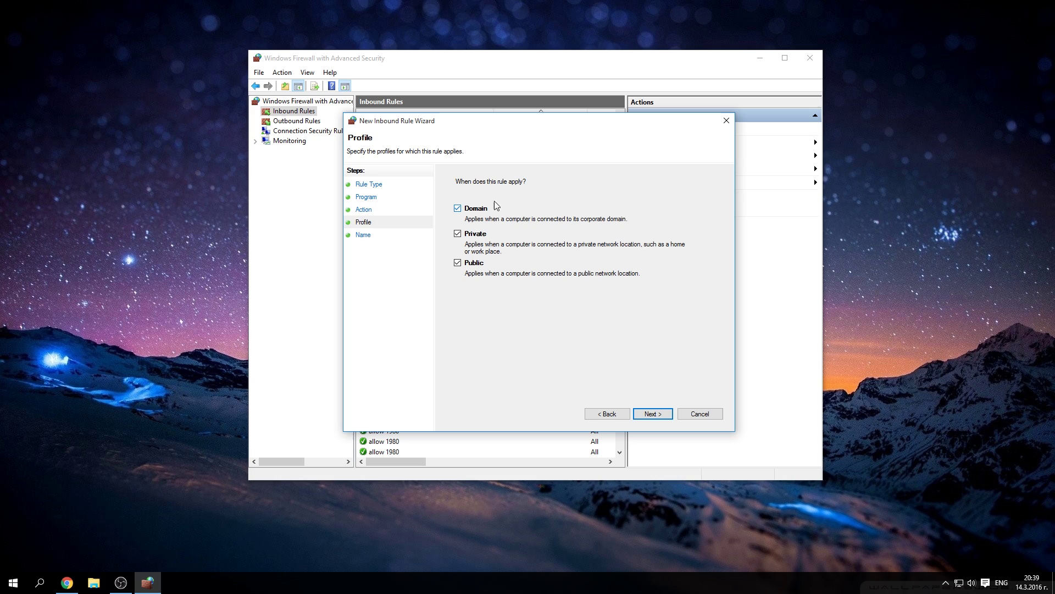
Step: Keep all profiles, name the rule Skype and finish creating the inbound block
click(653, 414)
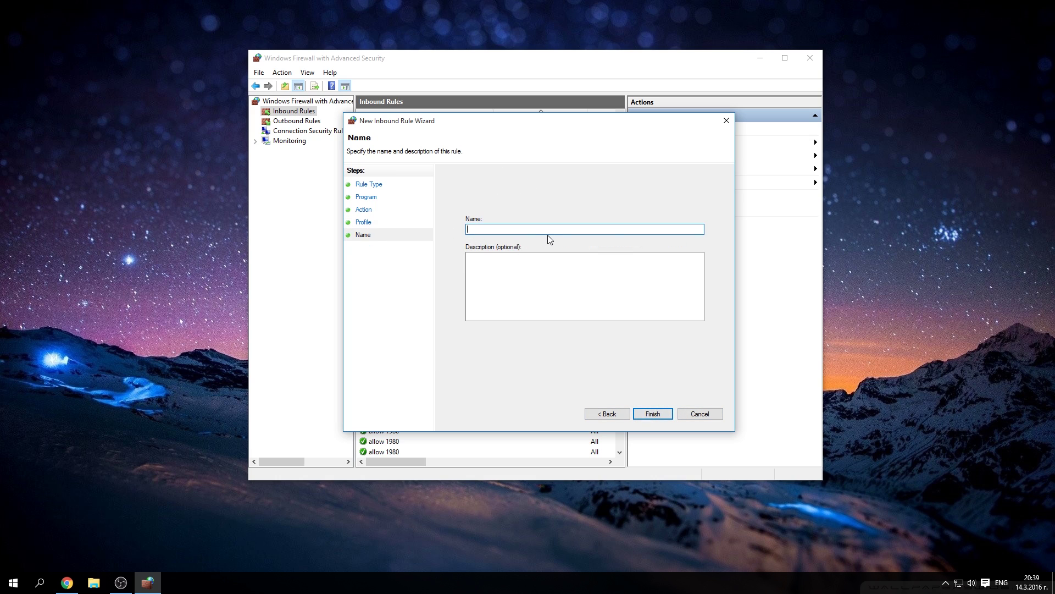
text(SKype)
key(BackSpace)
key(BackSpace)
key(BackSpace)
text(kype)
click(652, 414)
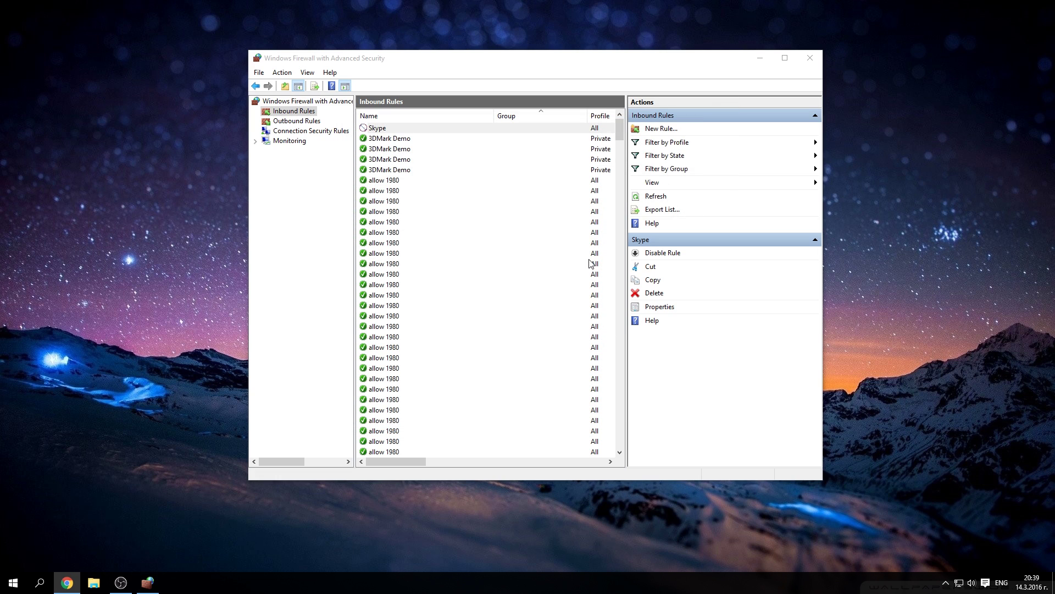
Step: Start a new outbound program rule and set its program path to Skype.exe
click(295, 121)
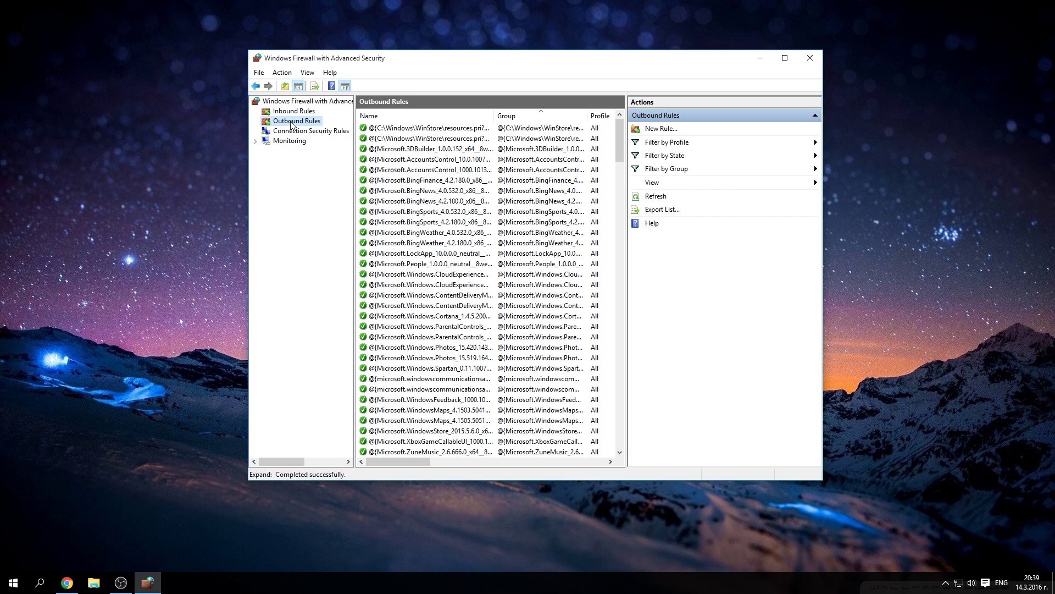
click(660, 129)
drag(277, 110, 482, 110)
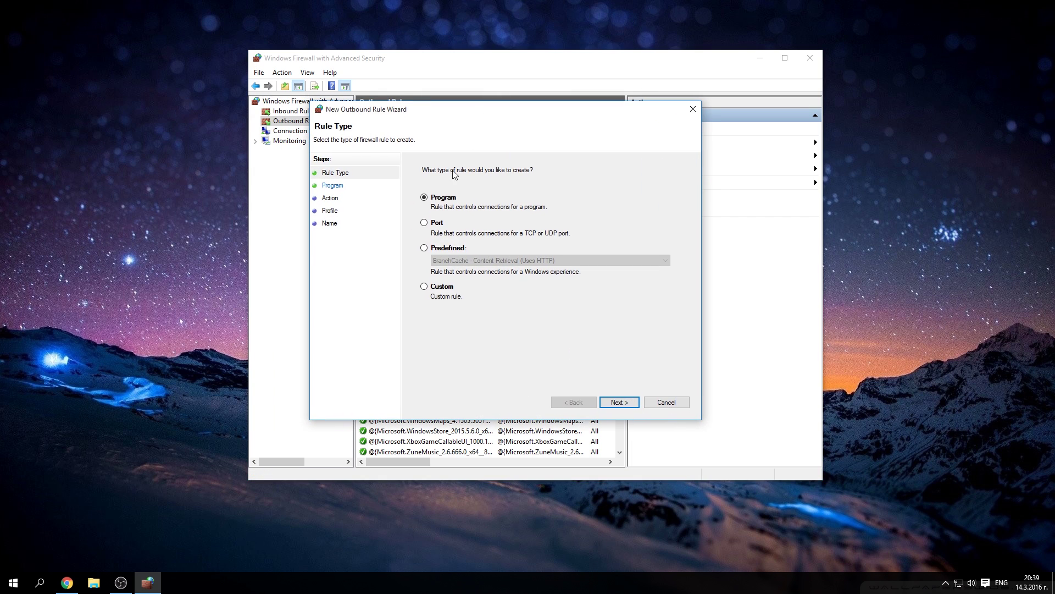
click(618, 402)
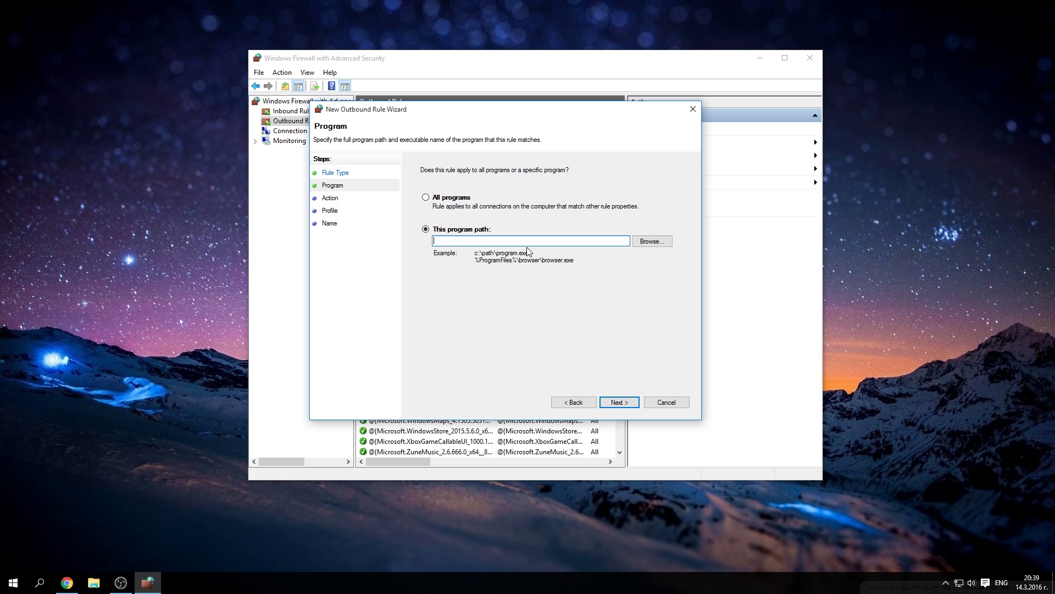
click(651, 241)
click(502, 195)
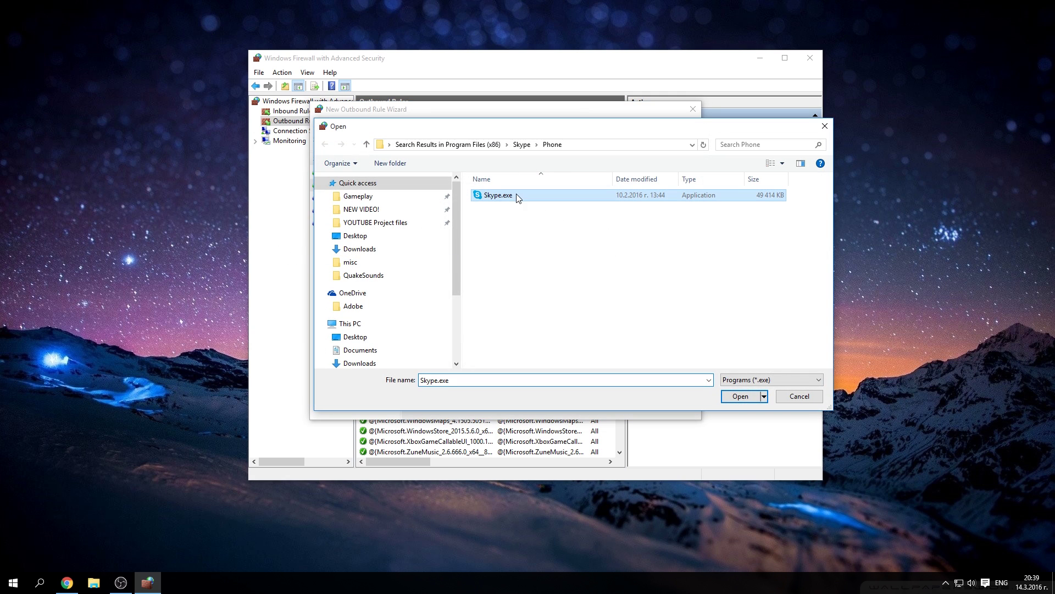
click(741, 396)
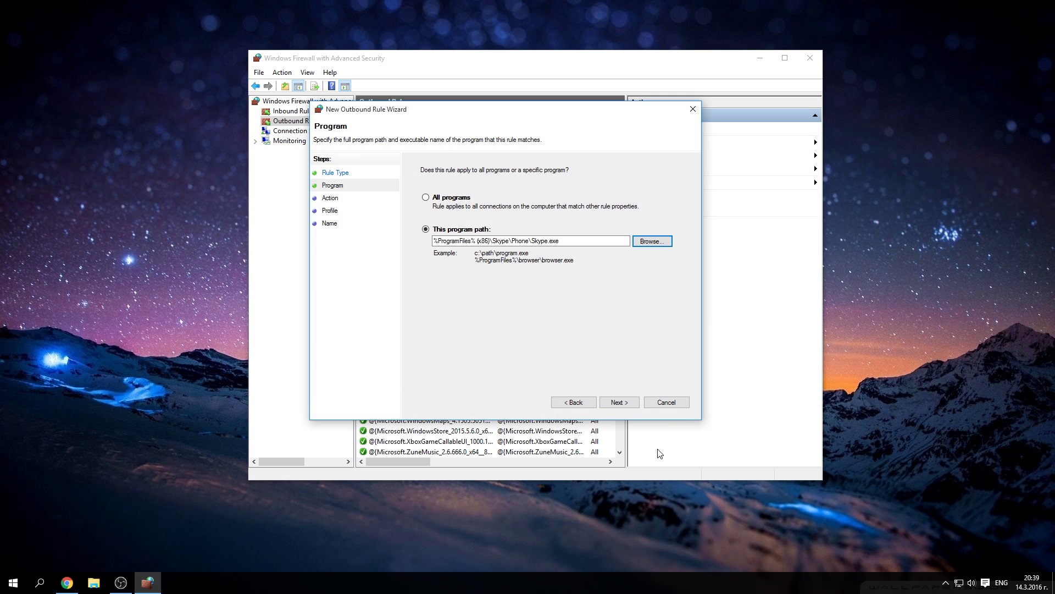
Step: Block the connection for all profiles, name the rule Skype and finish it
click(624, 407)
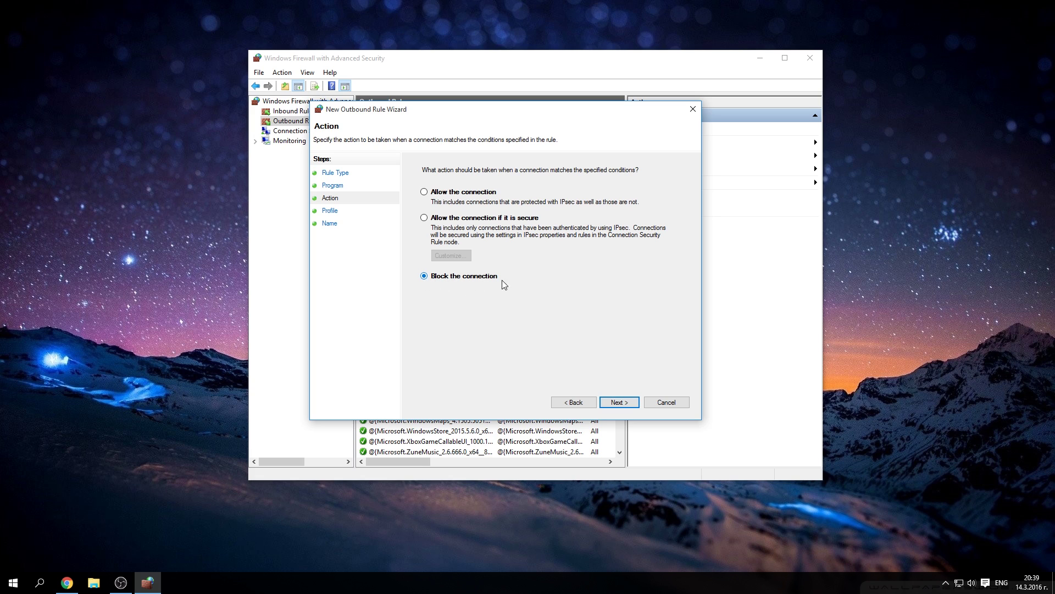
click(619, 402)
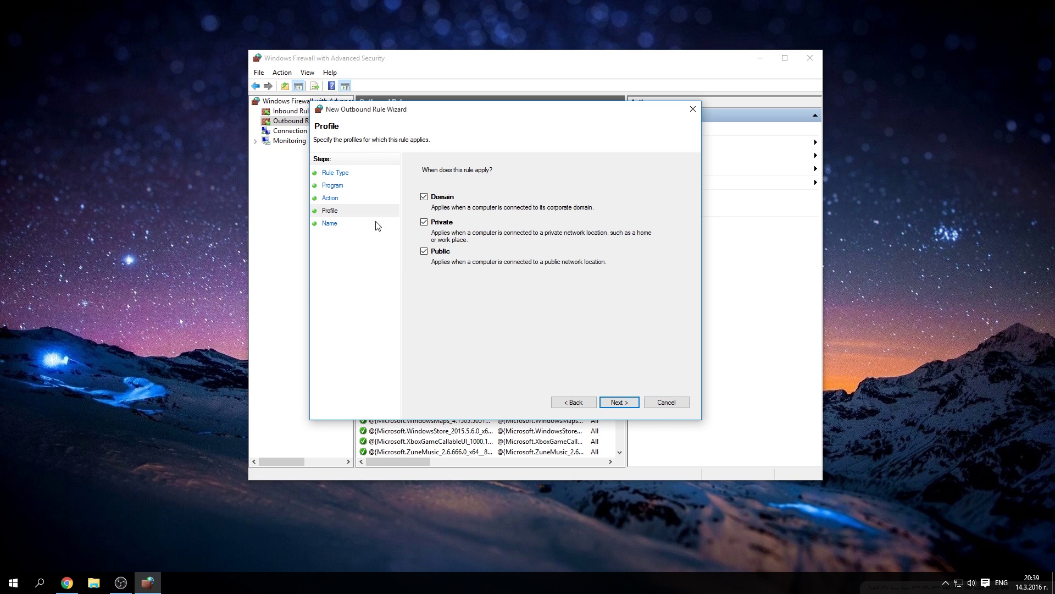
click(619, 402)
text(Sky)
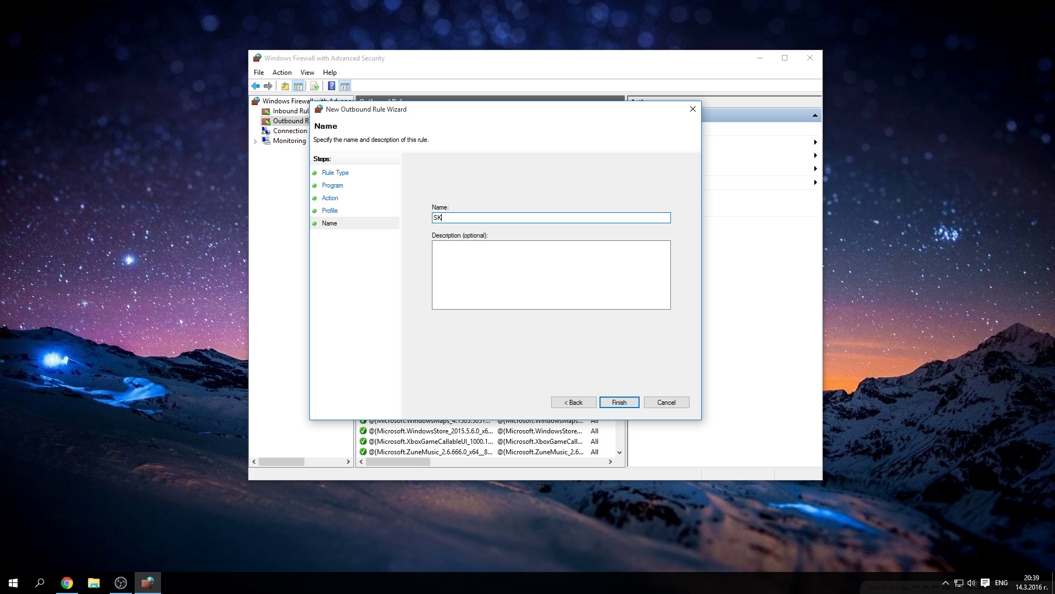
key(BackSpace)
text(yp)
text(e)
click(619, 403)
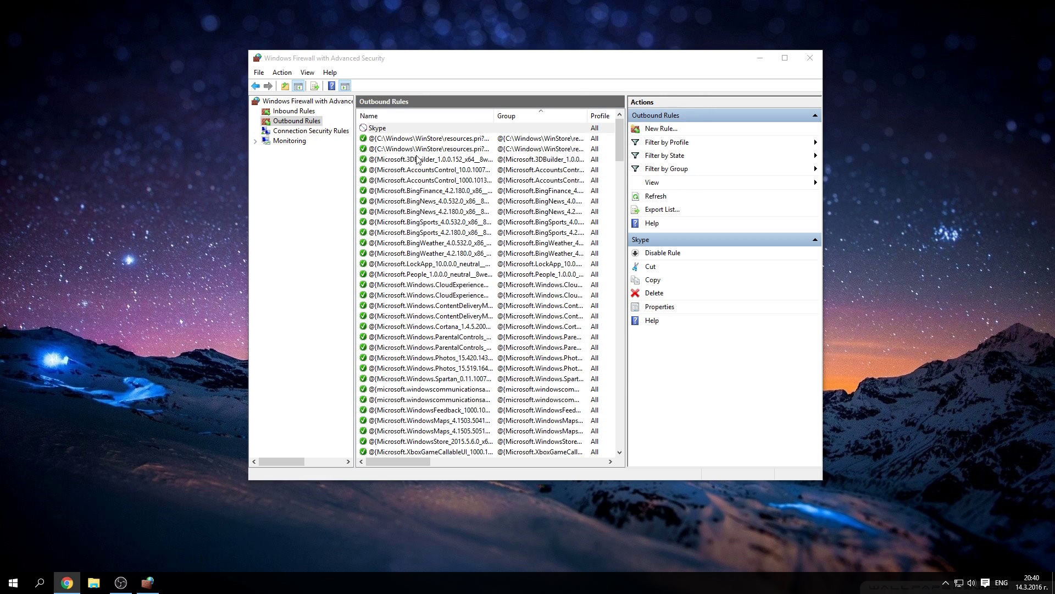
Step: Minimize the firewall console and launch Skype from Windows search to check its Home page
click(756, 58)
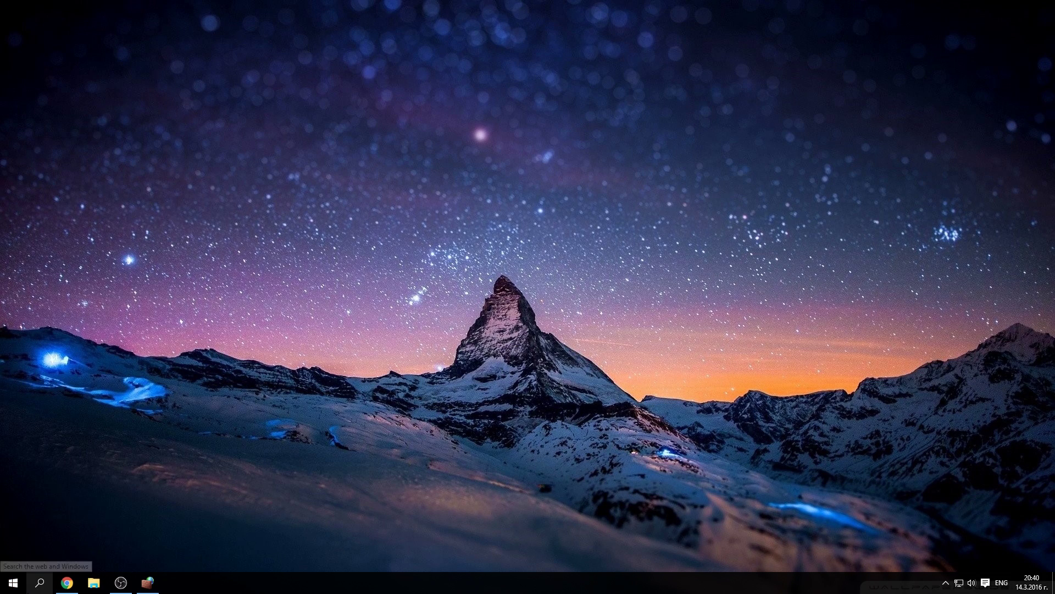
click(17, 582)
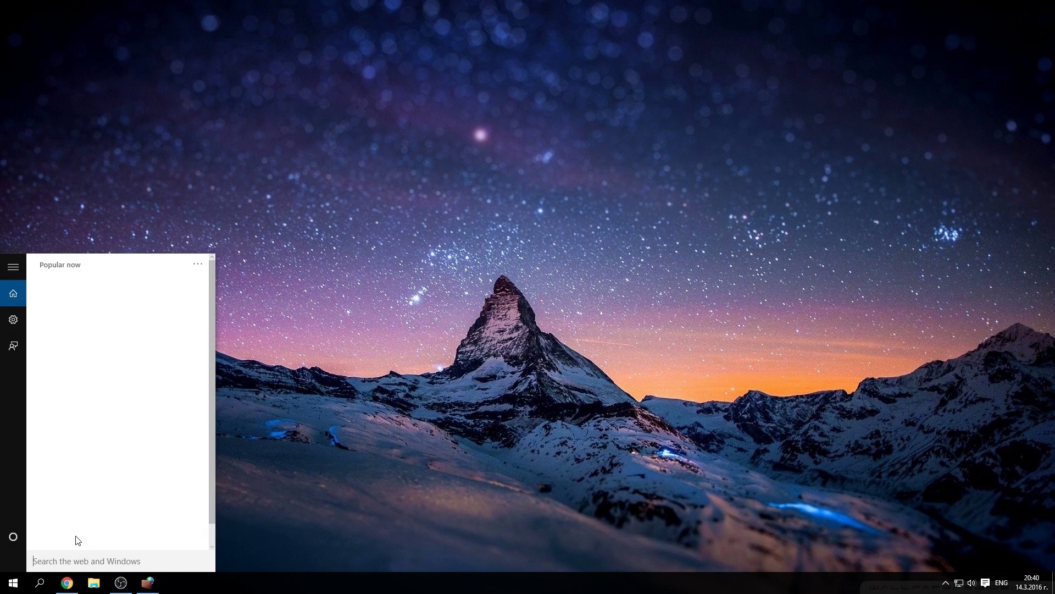
text(skype)
key(Return)
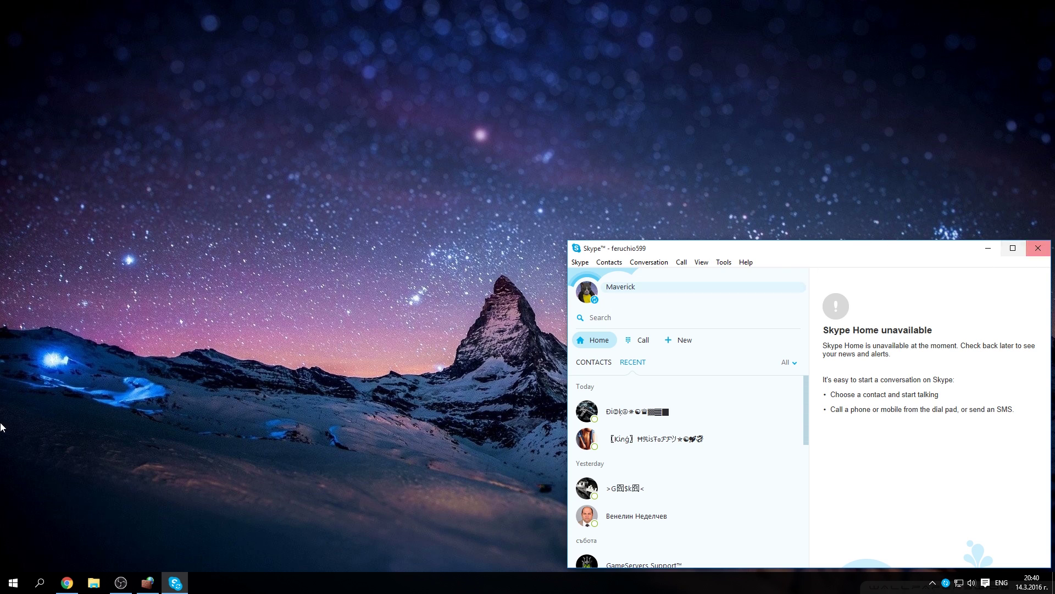
Step: Restore the firewall console and delete the Skype outbound rule
click(150, 582)
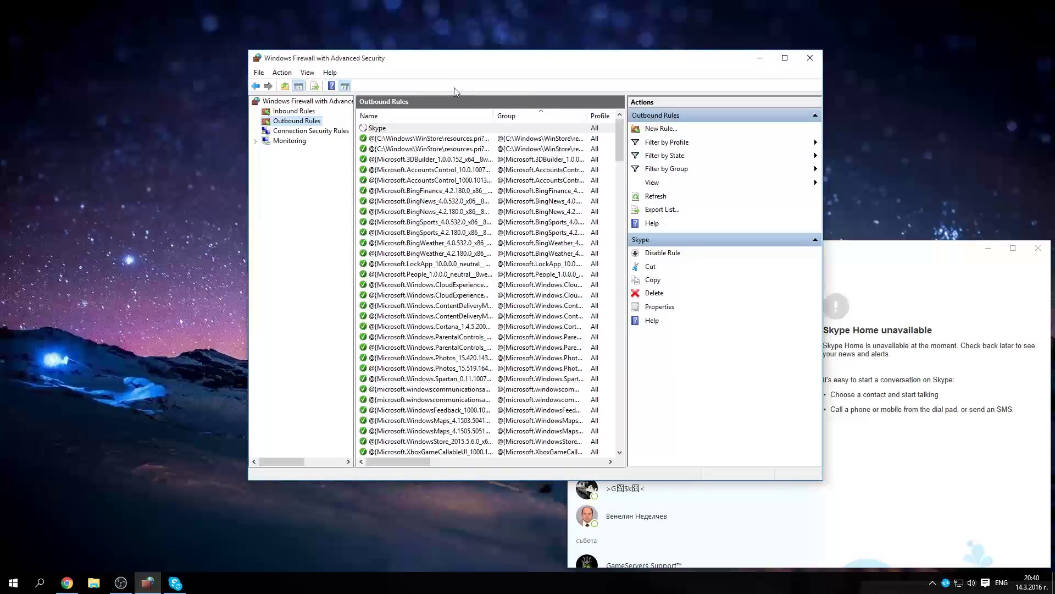
click(378, 128)
right_click(377, 128)
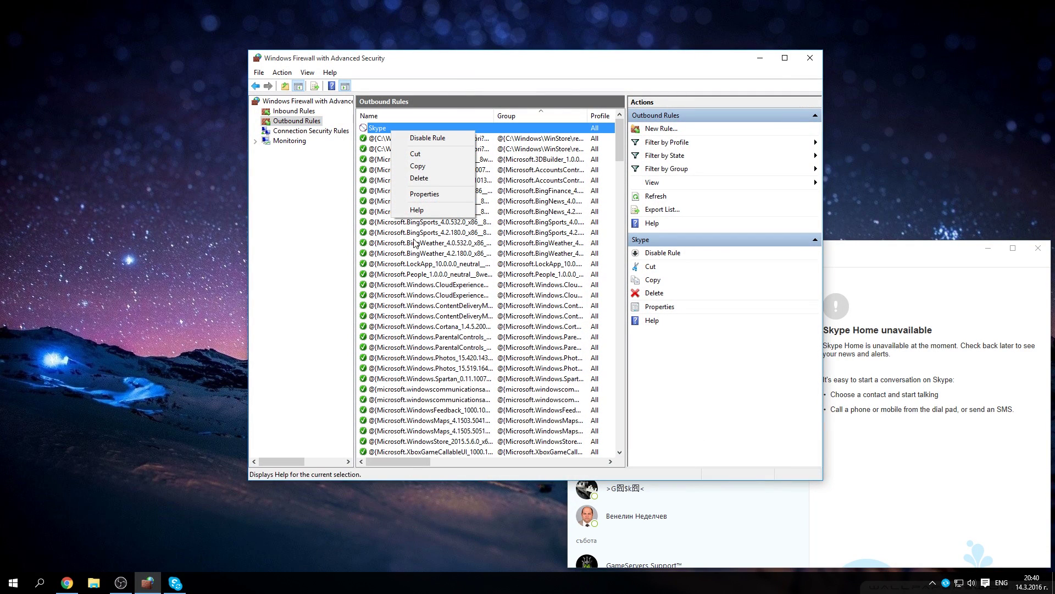
click(412, 197)
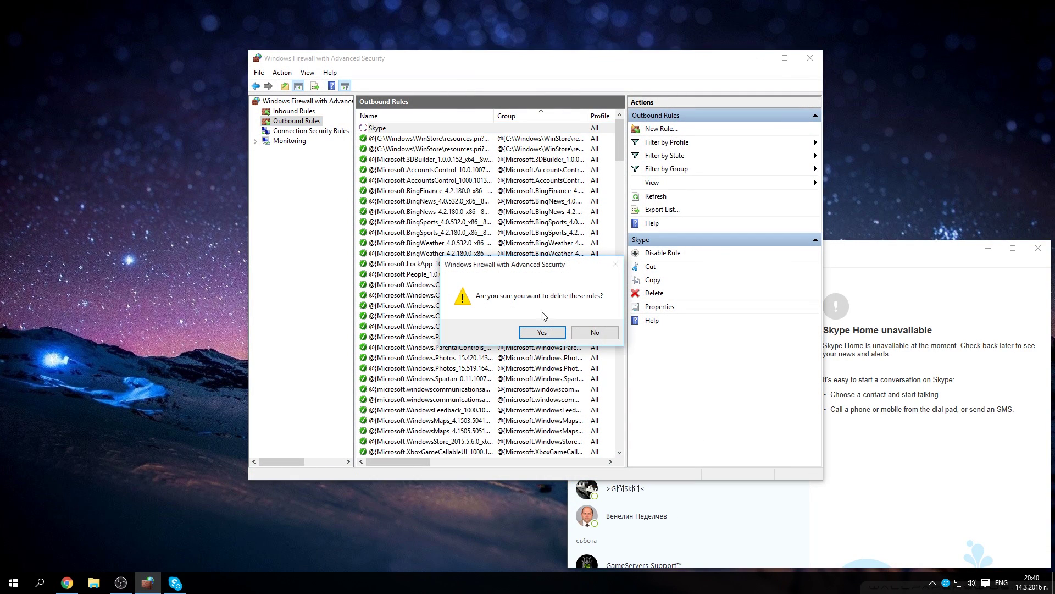
click(542, 333)
Step: Switch to Inbound Rules and delete the Skype inbound rules
click(293, 111)
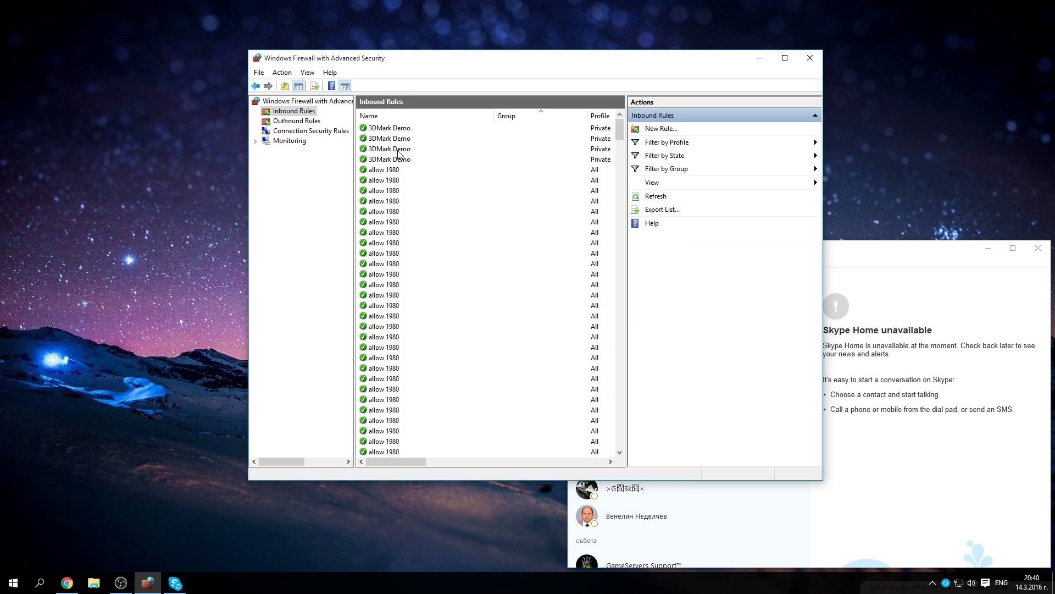
click(387, 138)
key(s)
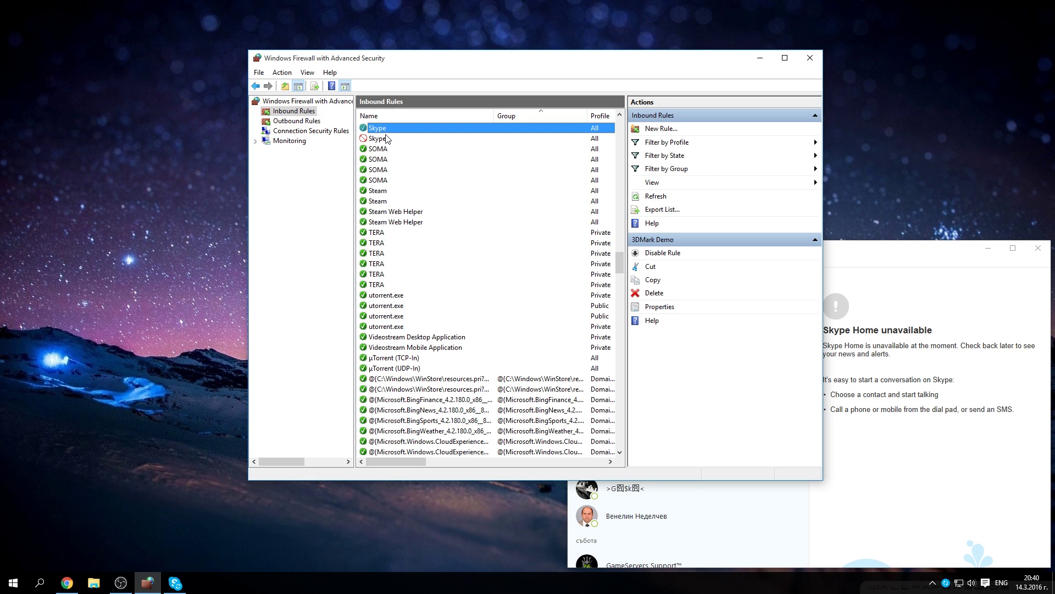
right_click(386, 140)
click(421, 192)
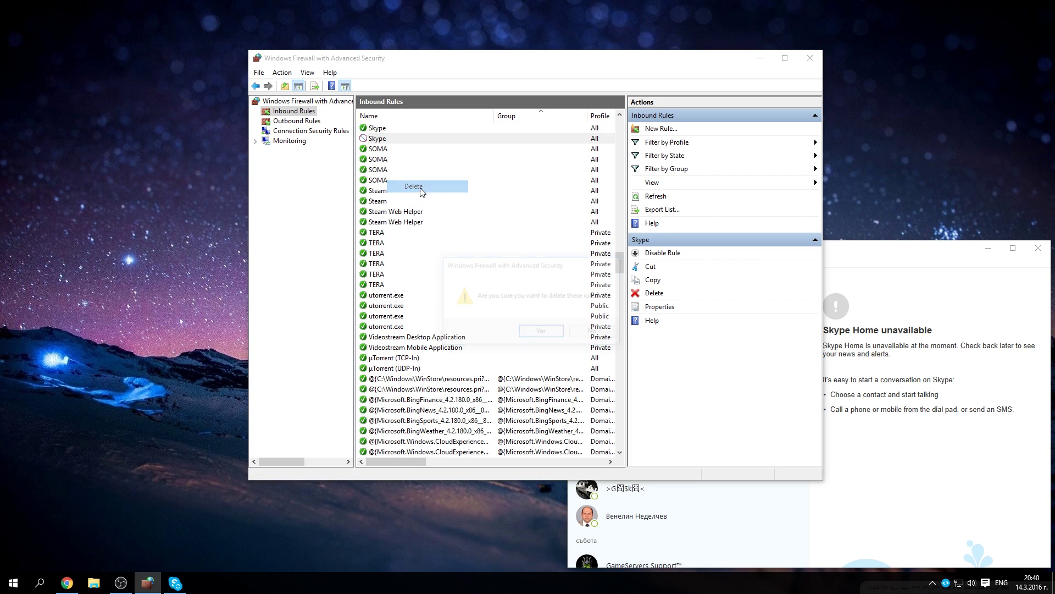
click(540, 330)
Step: Close the firewall console and Skype window, then quit Skype from its tray icon
click(809, 58)
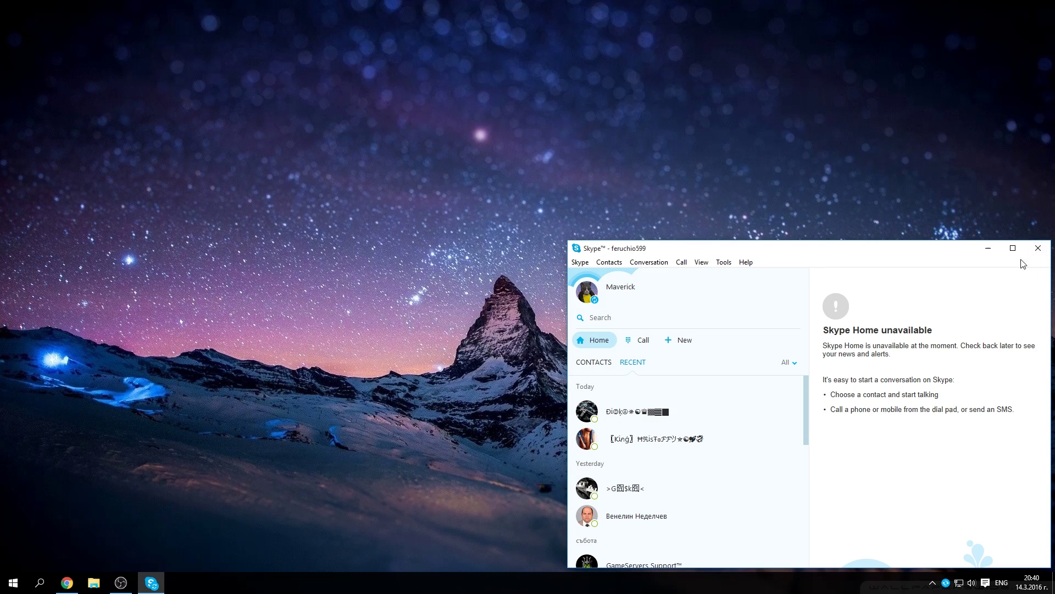
click(1038, 247)
right_click(959, 582)
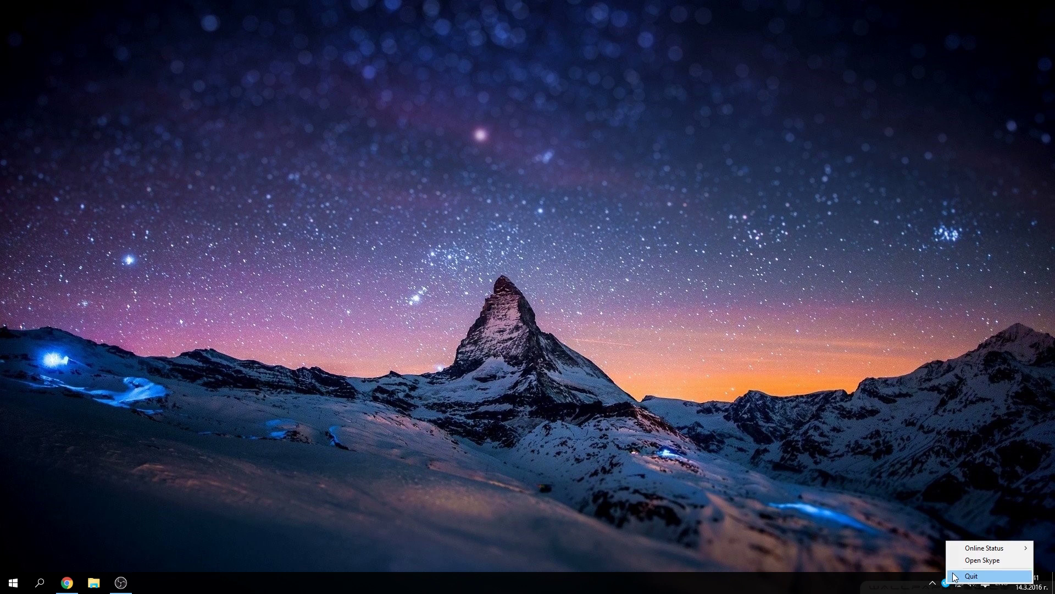
click(955, 576)
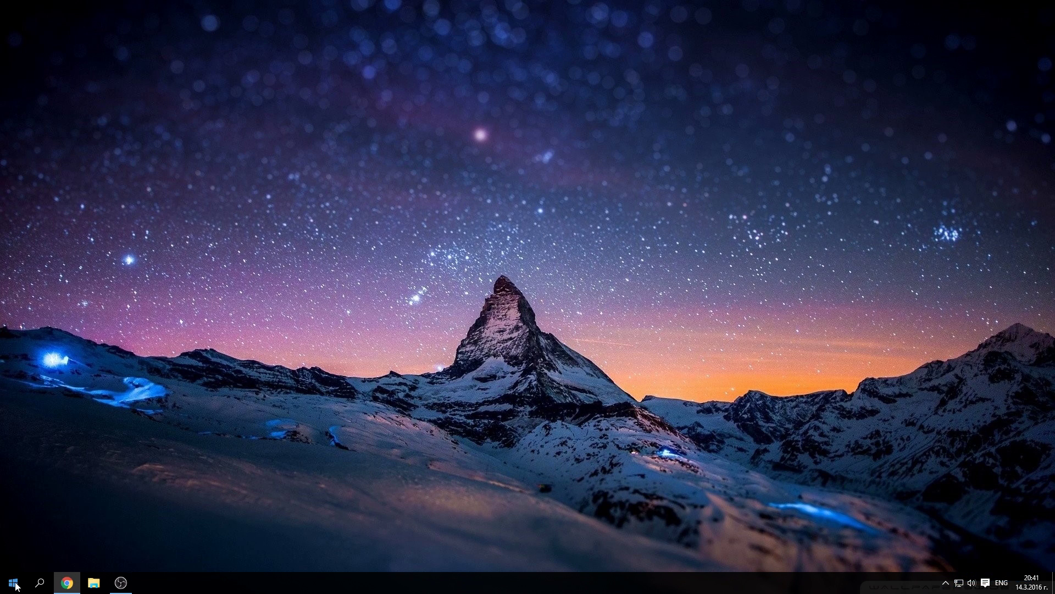
Step: Relaunch Skype from Windows search and minimize its window
click(39, 582)
text(sky)
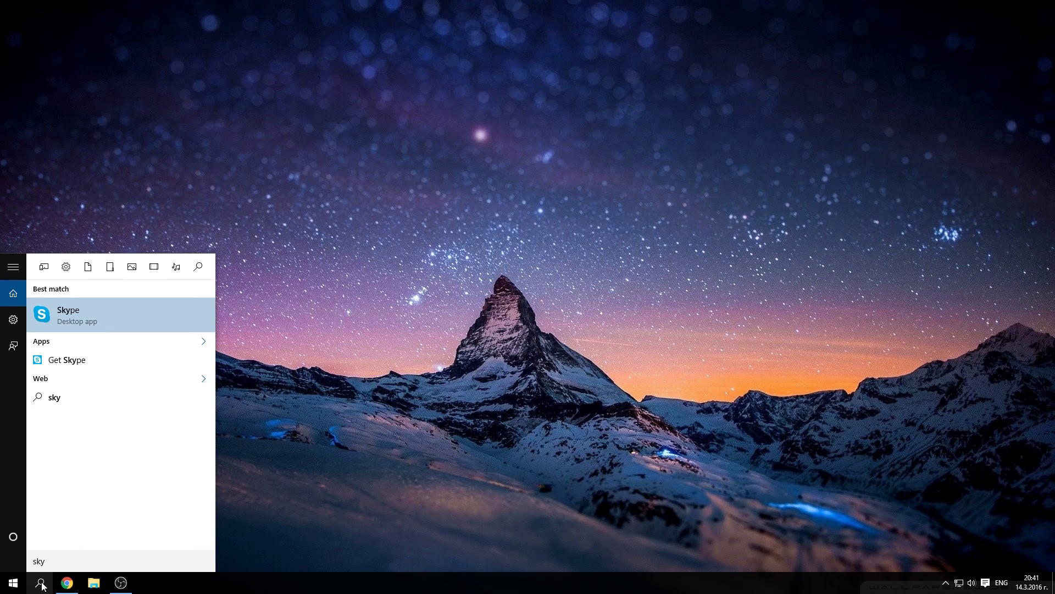
key(Return)
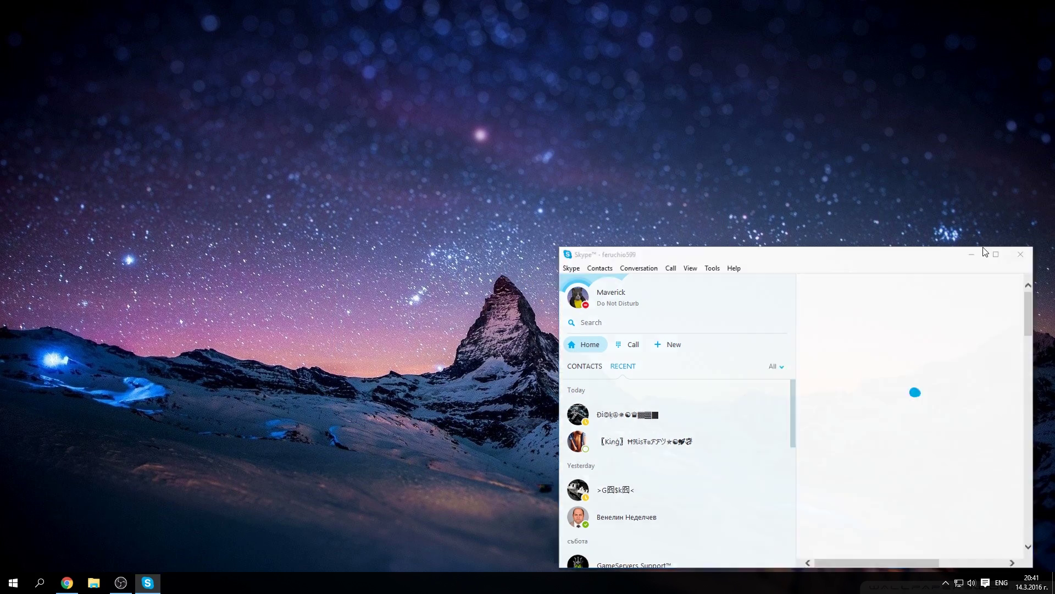
click(988, 248)
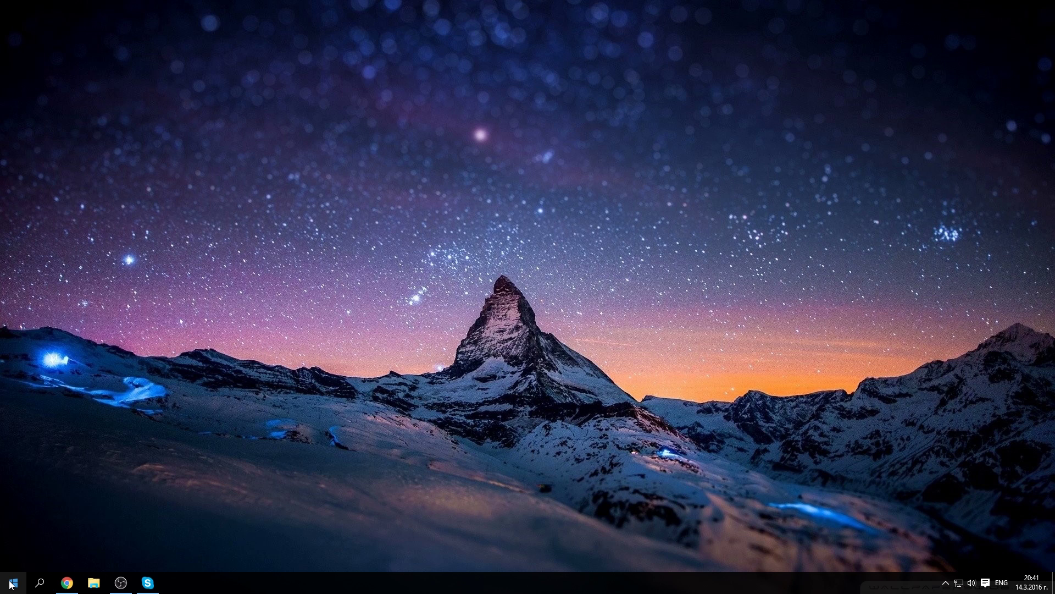